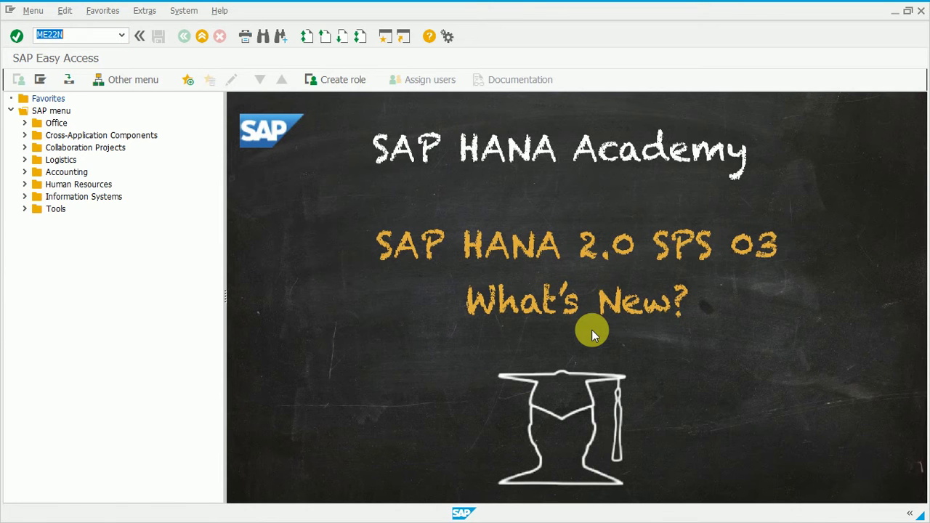
- Launch transaction ME22N from the SAP Easy Access command field
key(Return)
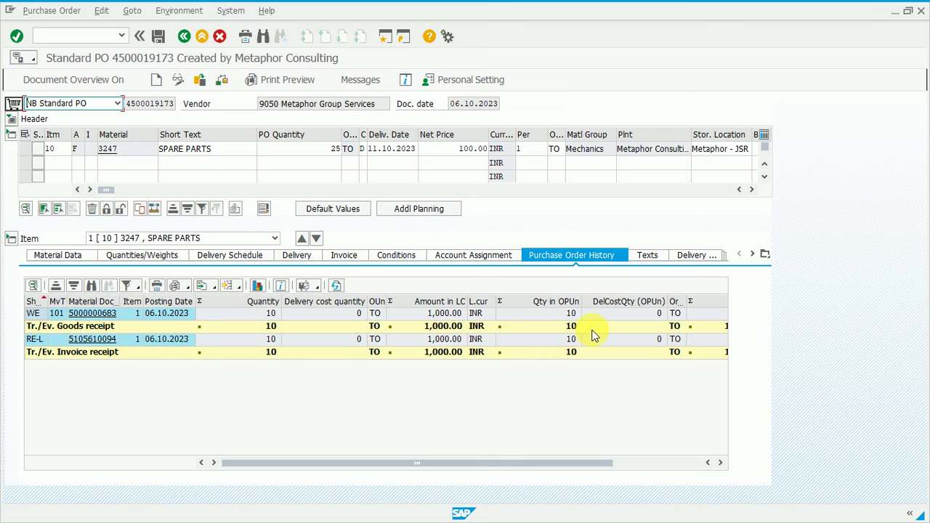
- Change item 10's PO quantity from 25 to 30 and save the purchase order
click(335, 149)
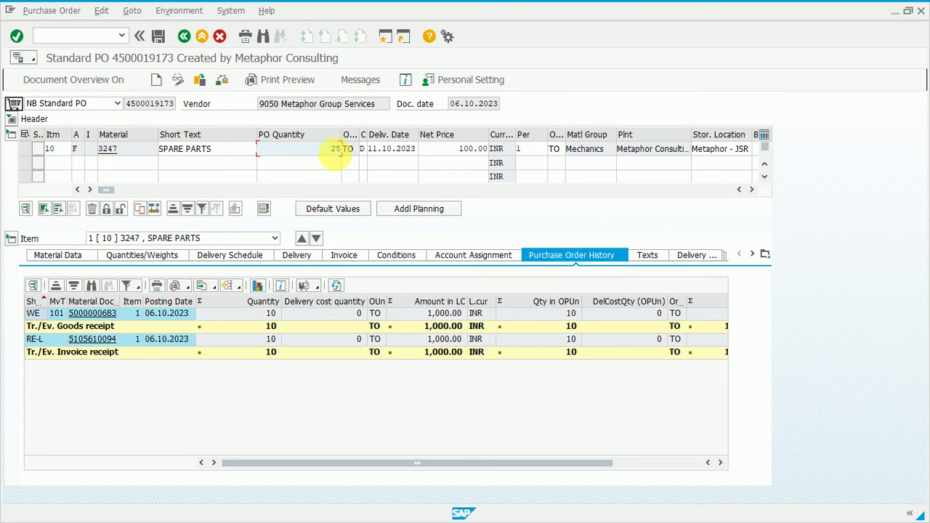
key(BackSpace)
key(BackSpace)
text(30)
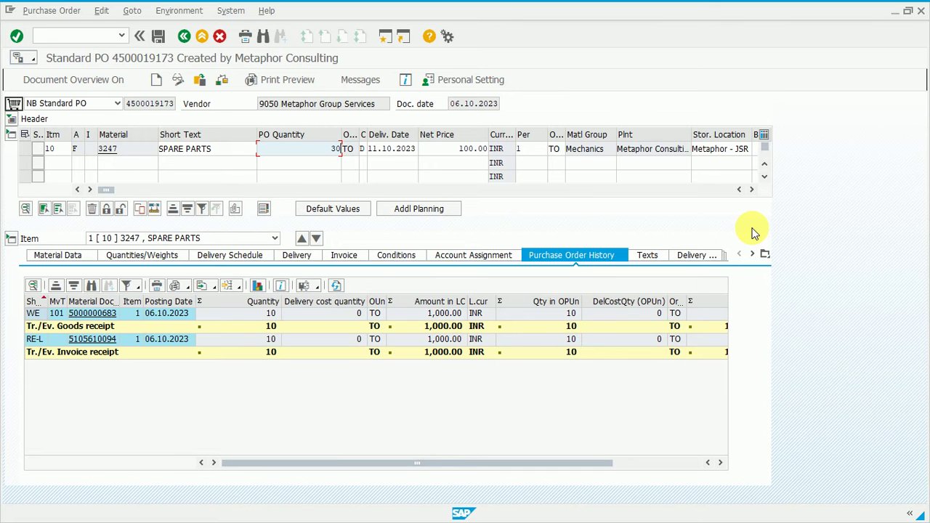
key(ctrl+s)
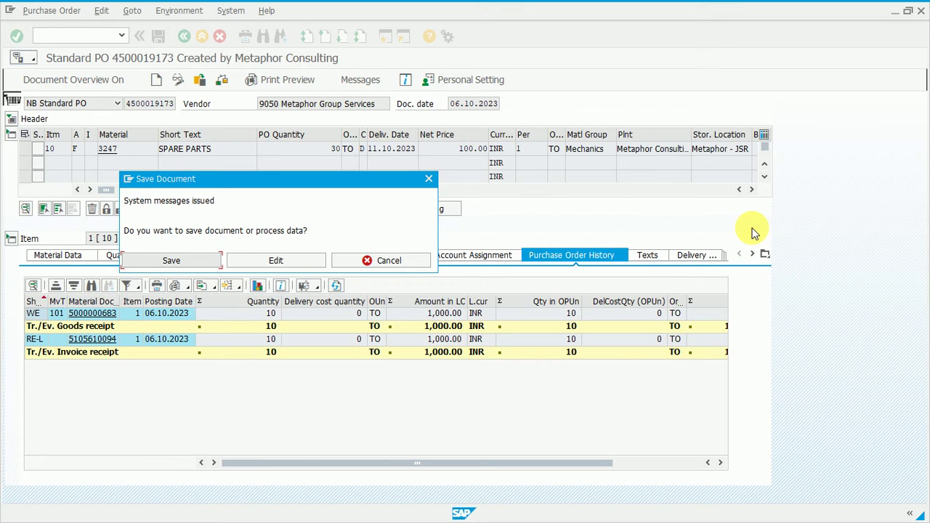
key(Return)
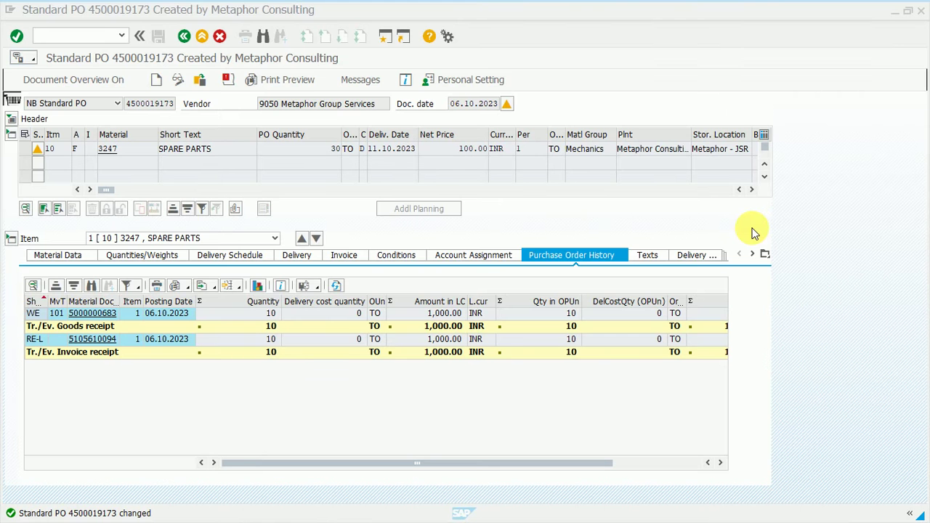
click(754, 233)
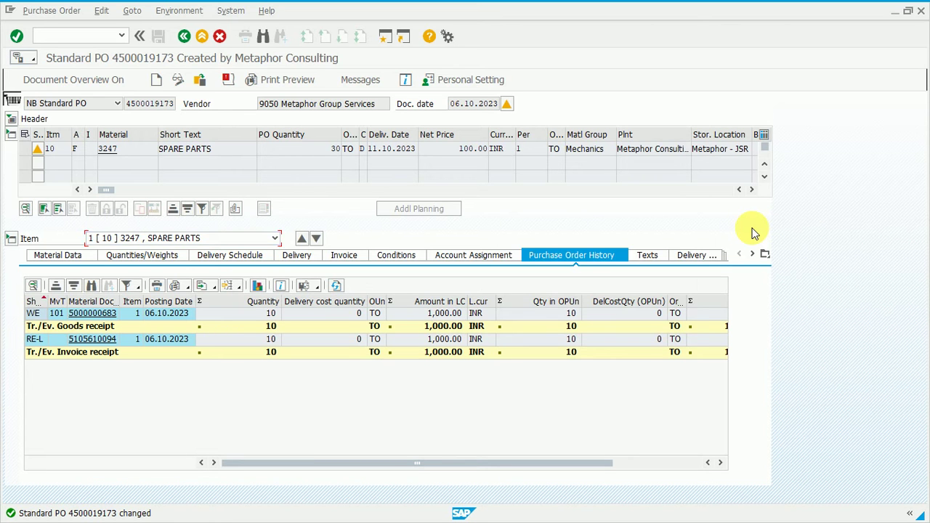
key(F3)
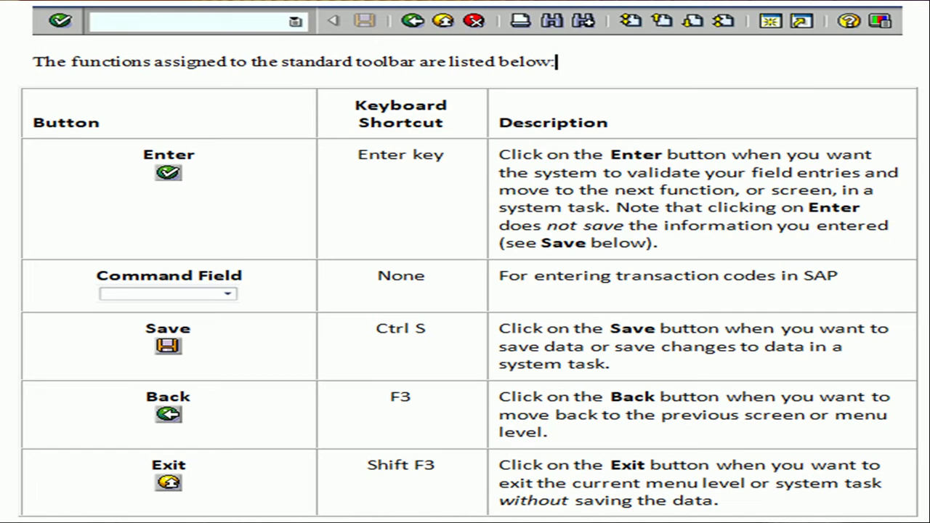
key(alt+Tab)
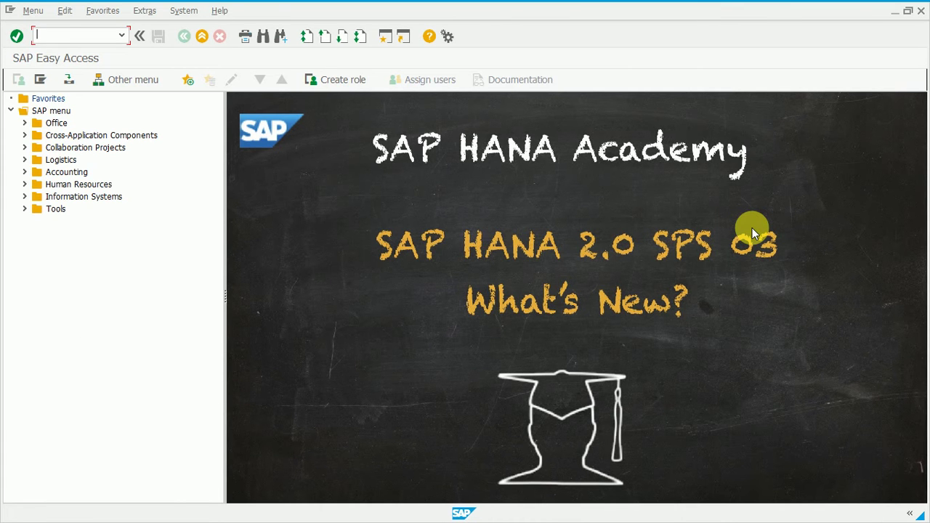
key(shift+F3)
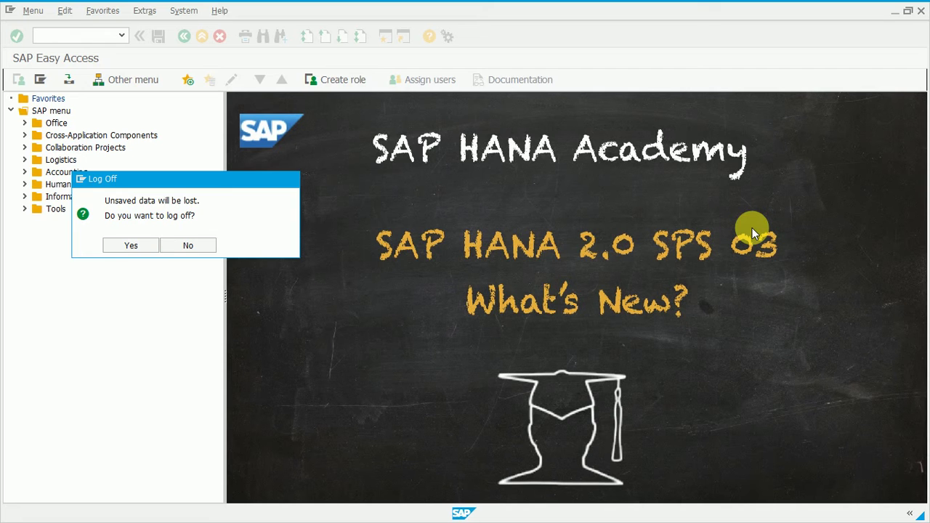
key(Return)
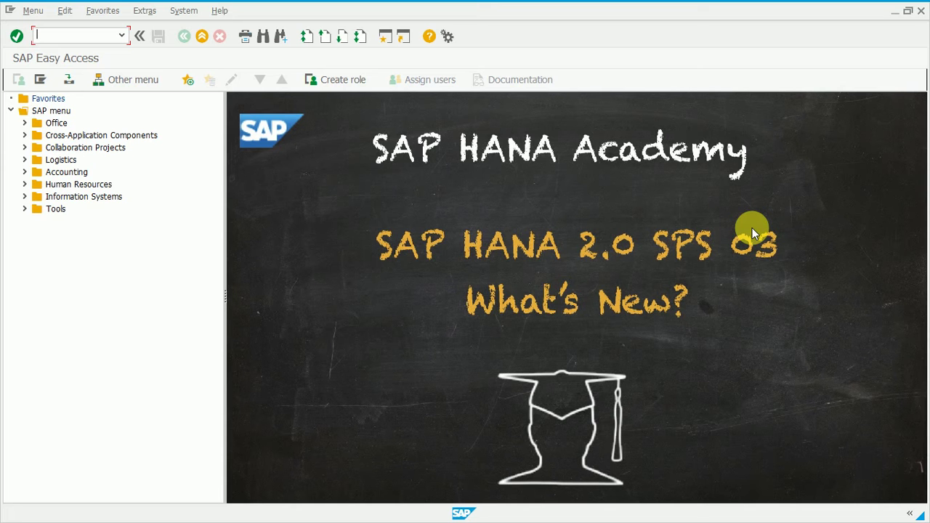
text(ME23N)
key(Return)
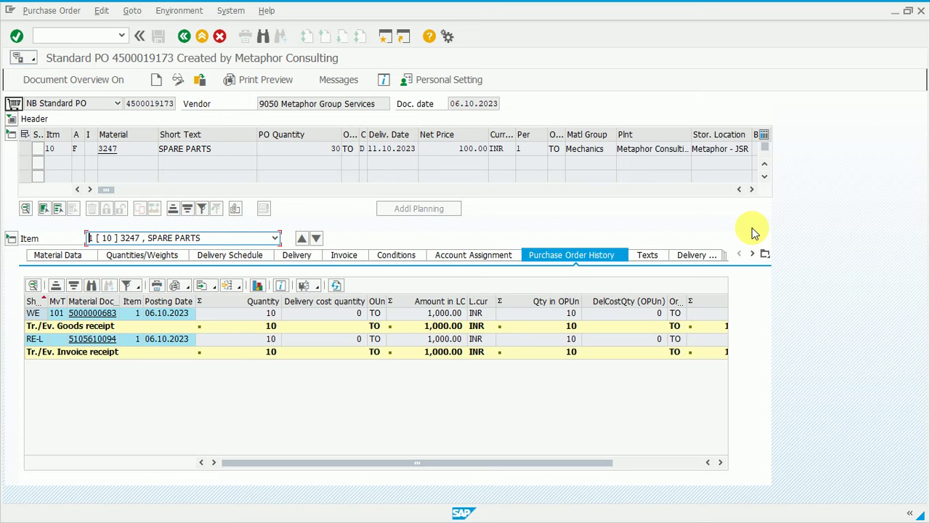
key(Return)
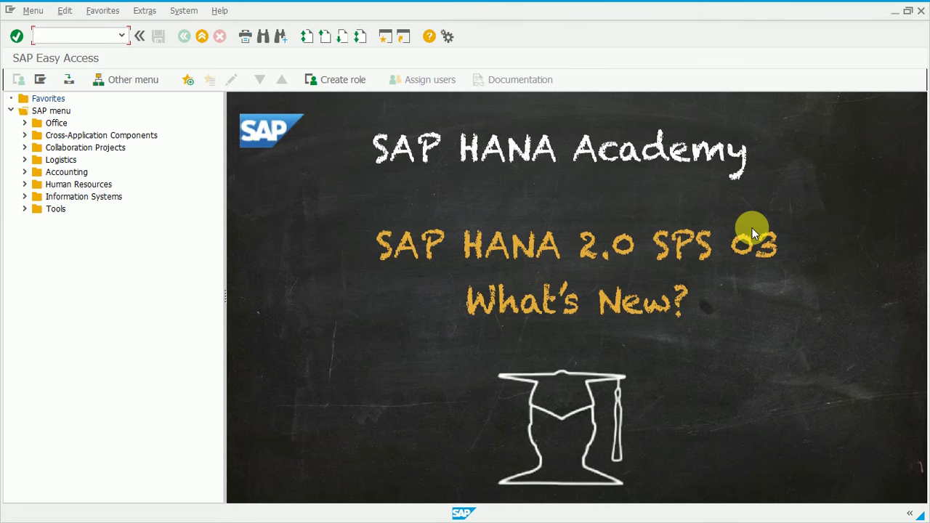
text(ME22N)
key(Return)
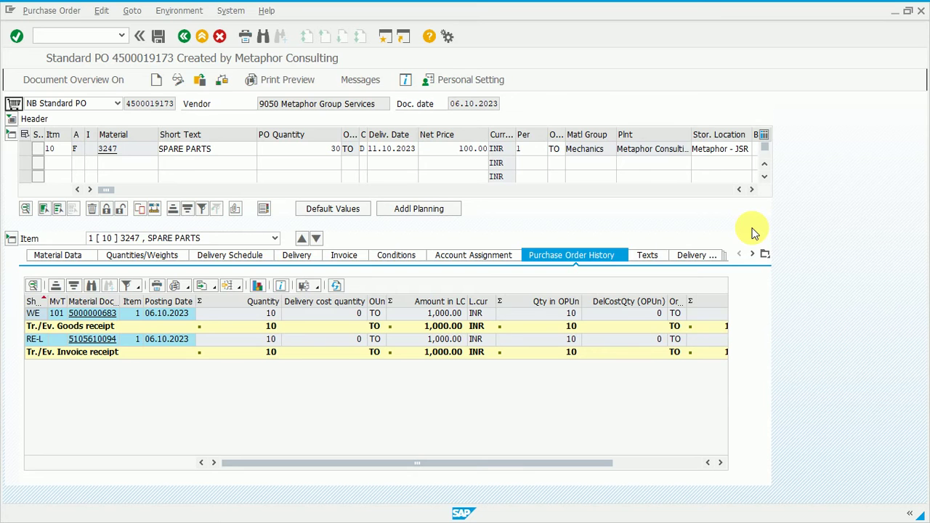
key(F3)
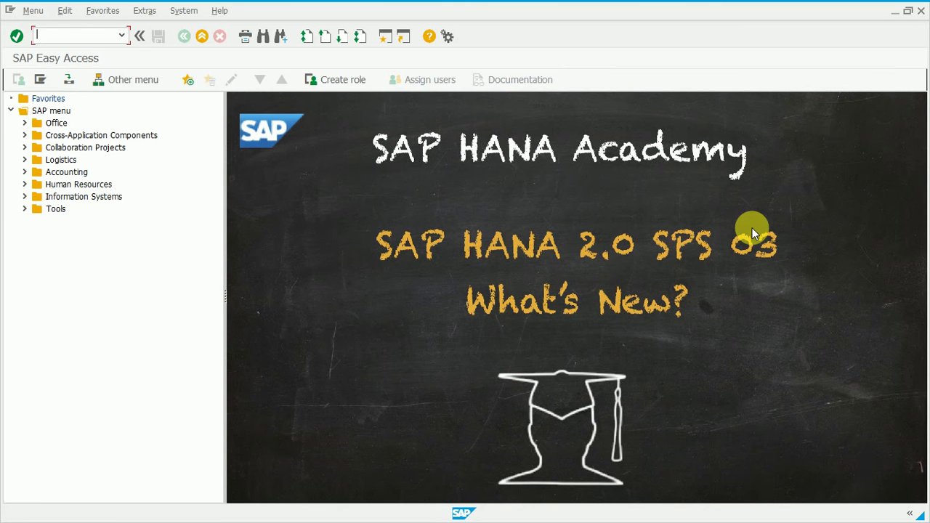
text(ME23N)
key(Return)
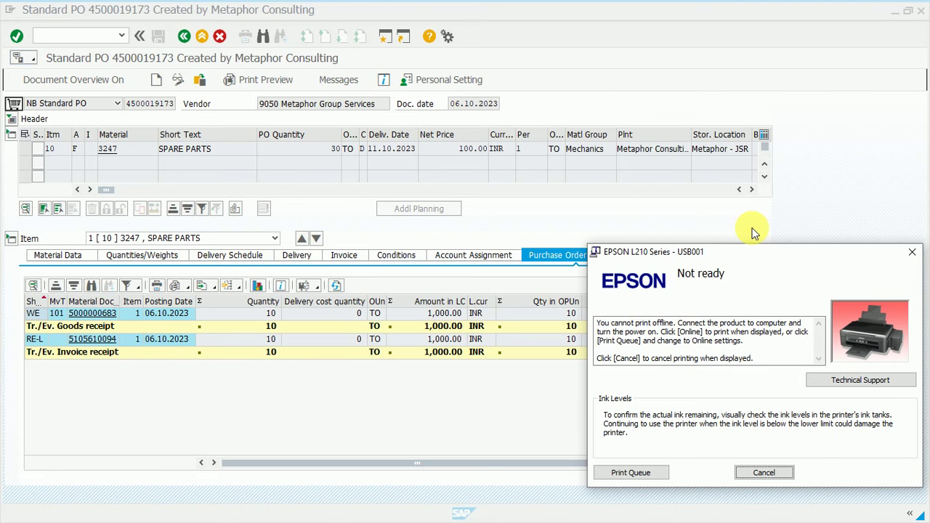
- Cancel the print in the EPSON 'Not ready' warning and close it
click(764, 474)
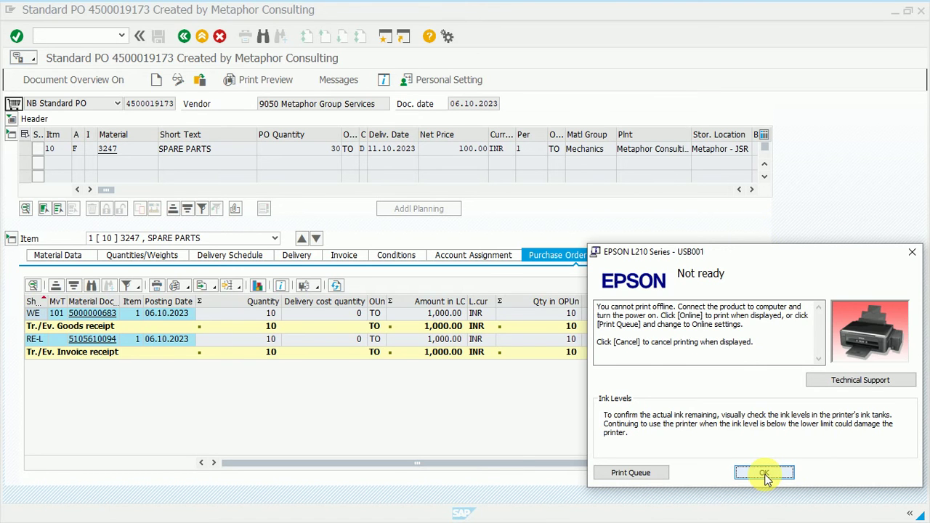
click(764, 474)
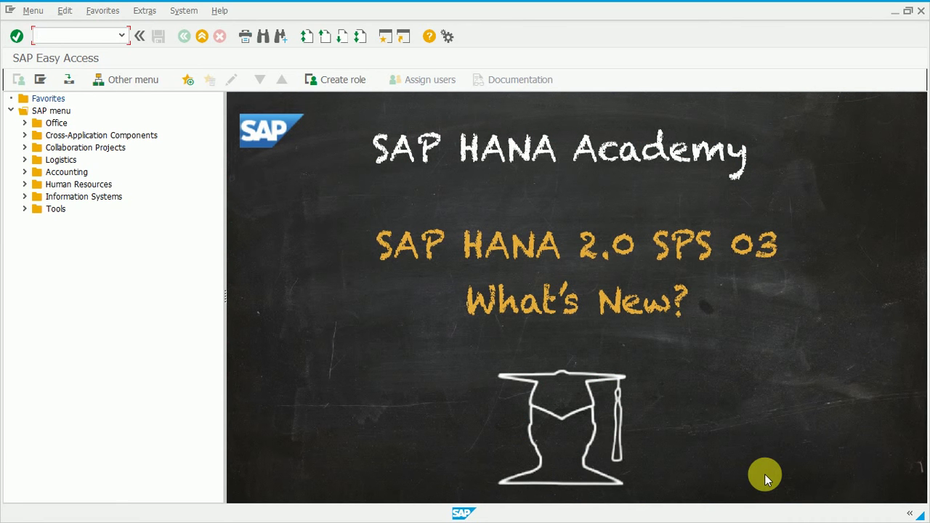
- Start transaction FBL1N for vendor 9050's line item display
text(FBL1)
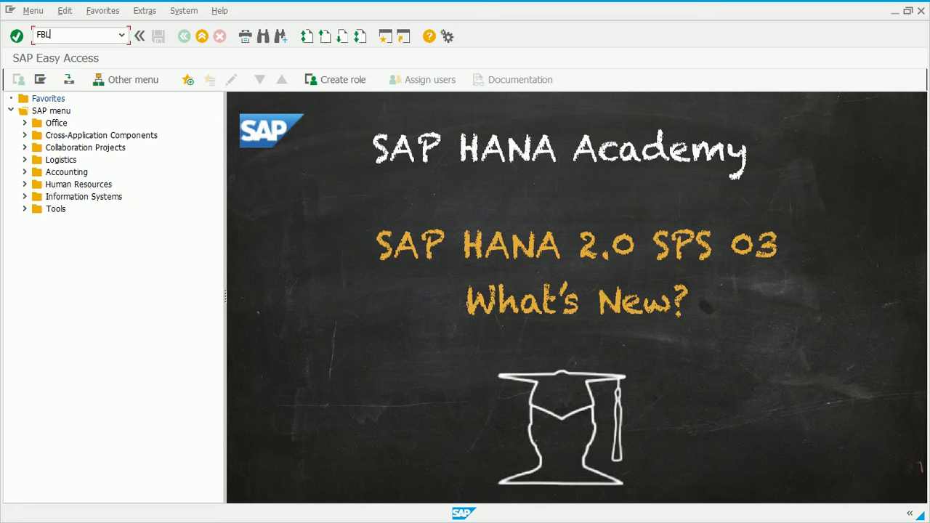
text(N)
key(Return)
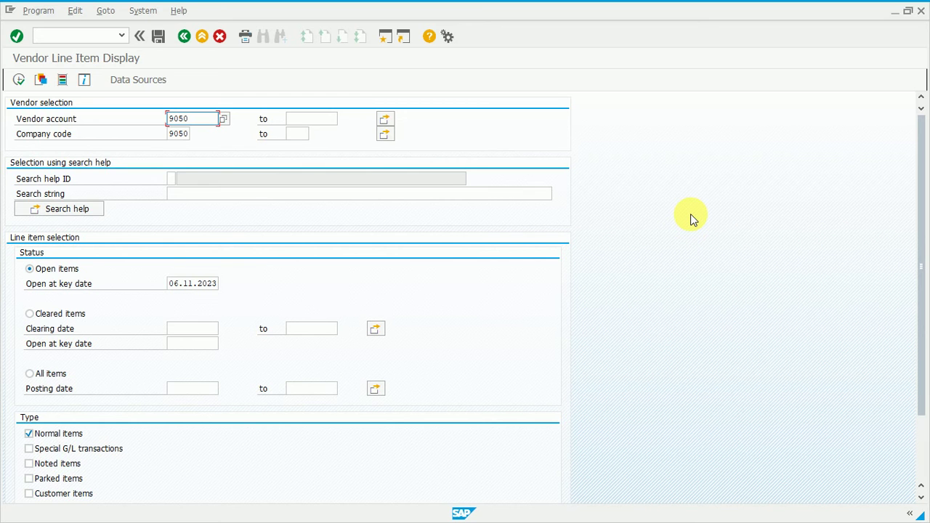
- Execute FBL1N to list the 862 open items for vendor 9050, company code 9050
key(F8)
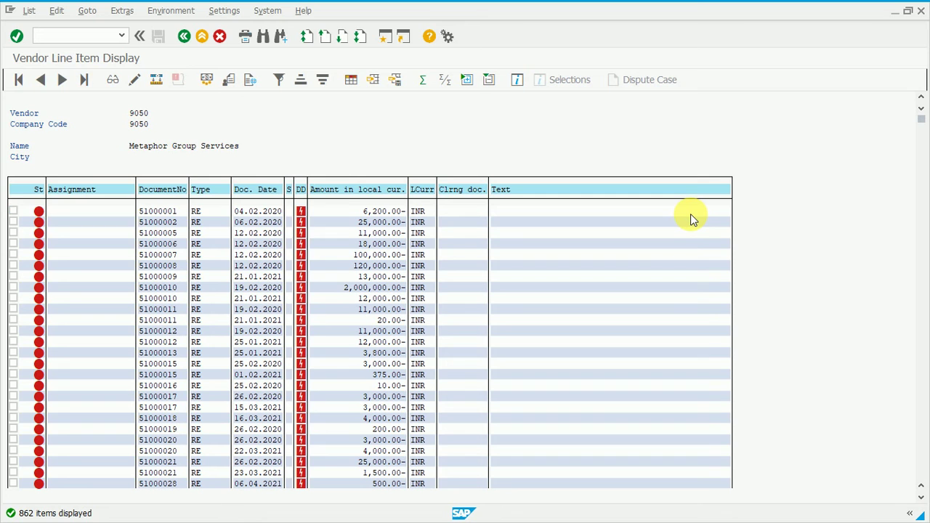
- Find 21.01.2021 in the line item list and close the three-hit result list
key(ctrl+f)
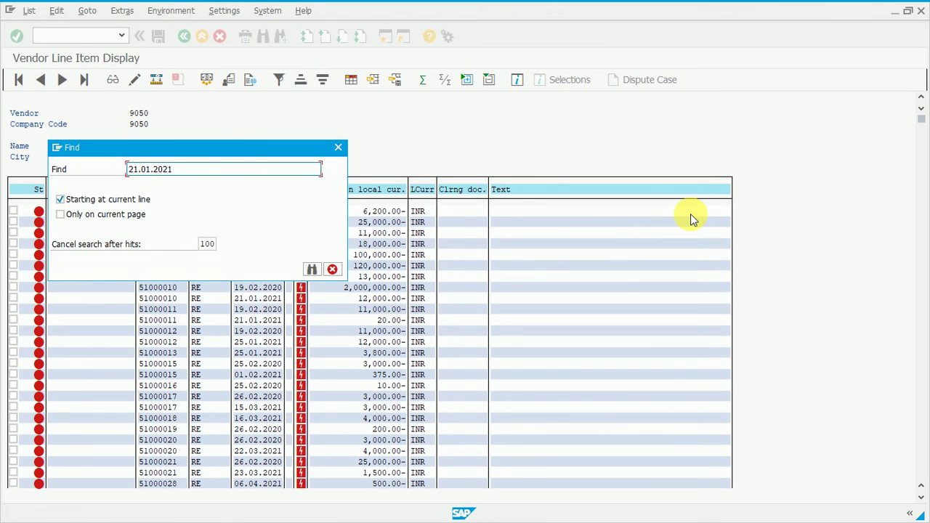
key(Return)
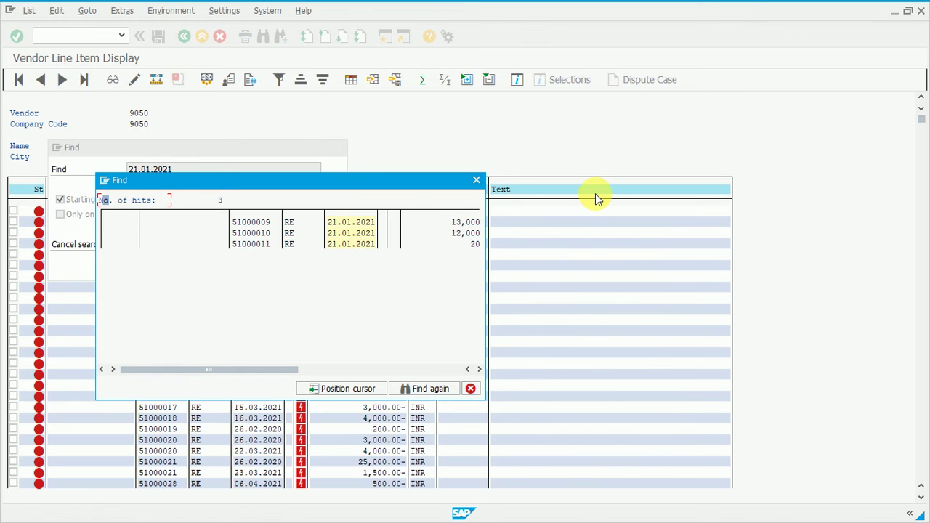
key(Escape)
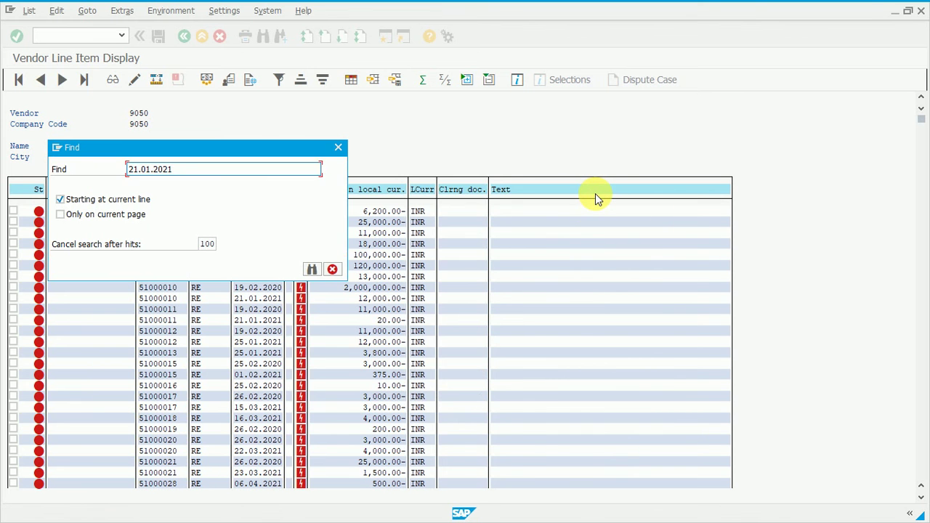
- Close the Find dialog to land on document 51000009 dated 21.01.2021
key(Escape)
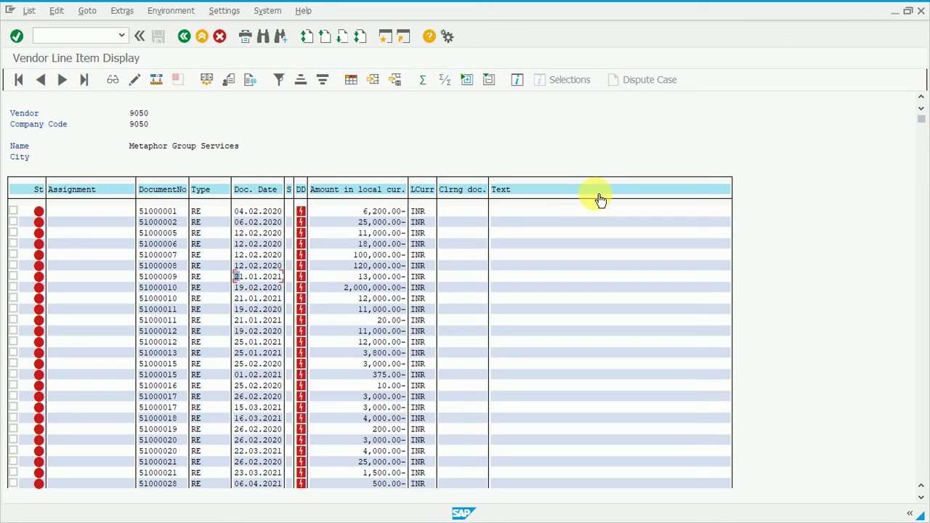
- Move to the next vendor line item dated 21.01.2021
key(Down)
key(Down)
key(Down)
key(Down)
- Go back to the FBL1N selection screen for vendor 9050 and move to the Company code field
key(F3)
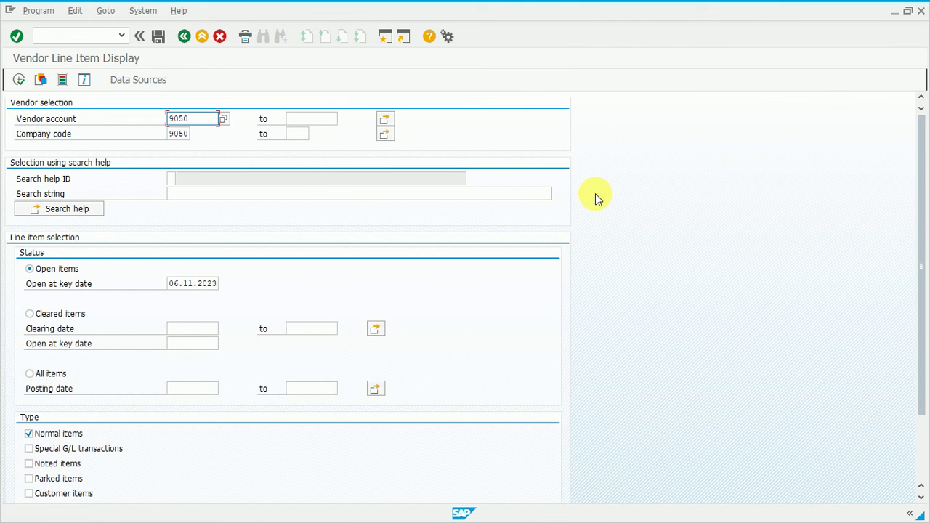
key(Down)
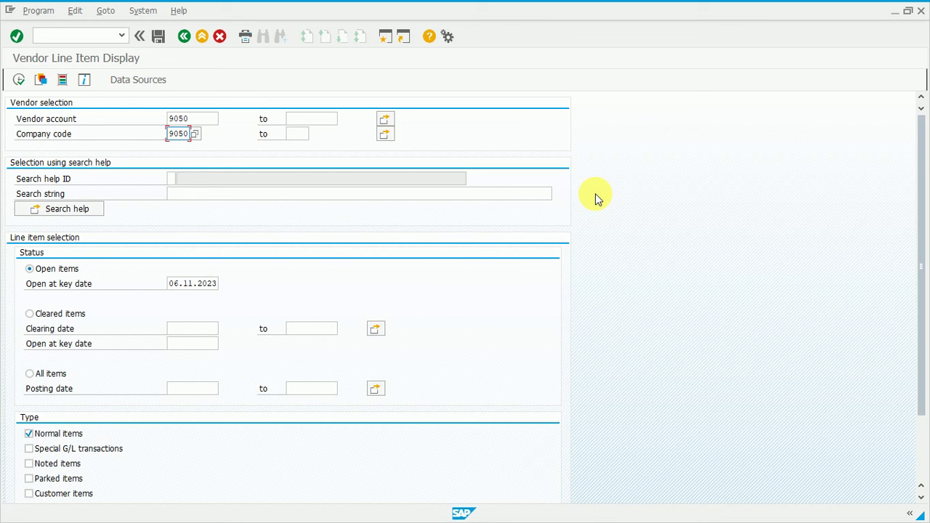
key(F8)
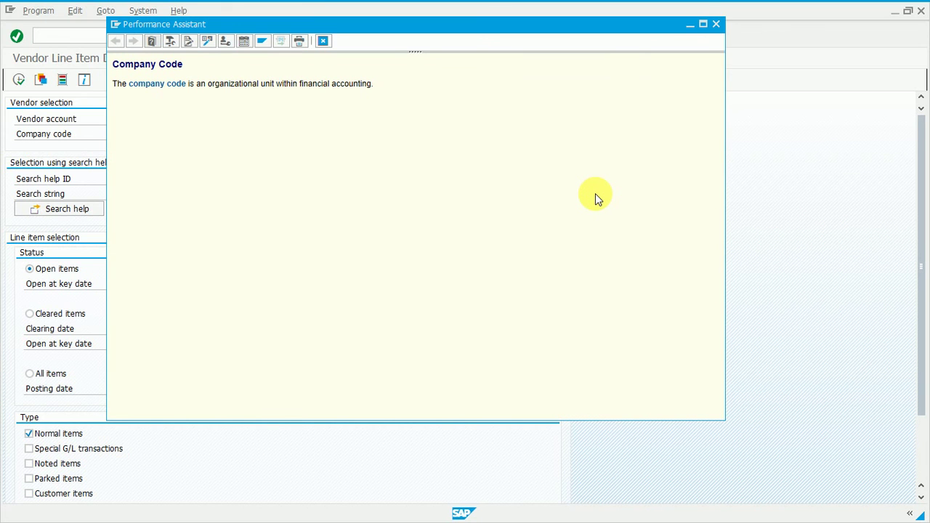
click(160, 83)
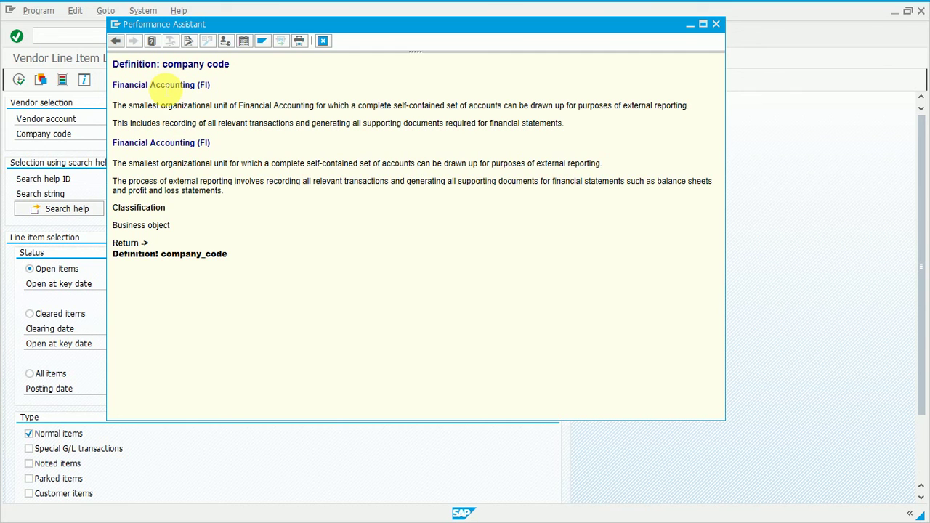
key(Escape)
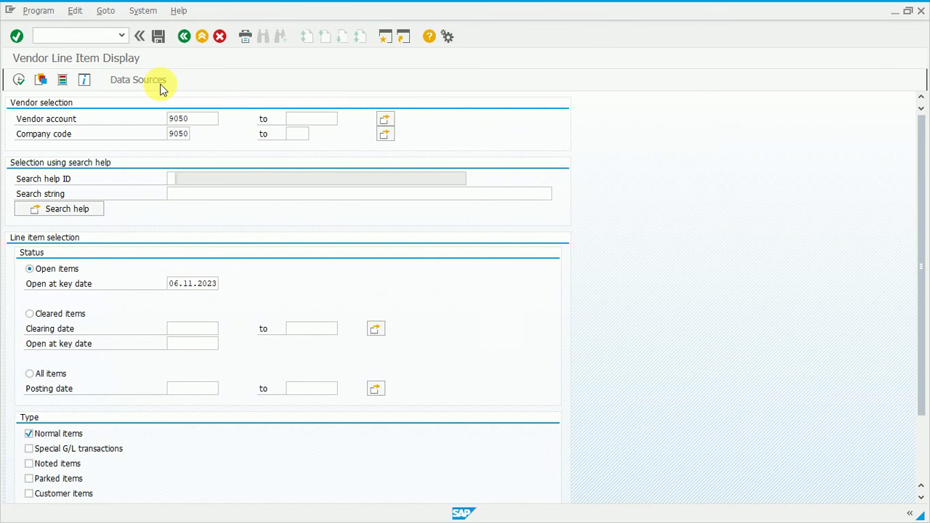